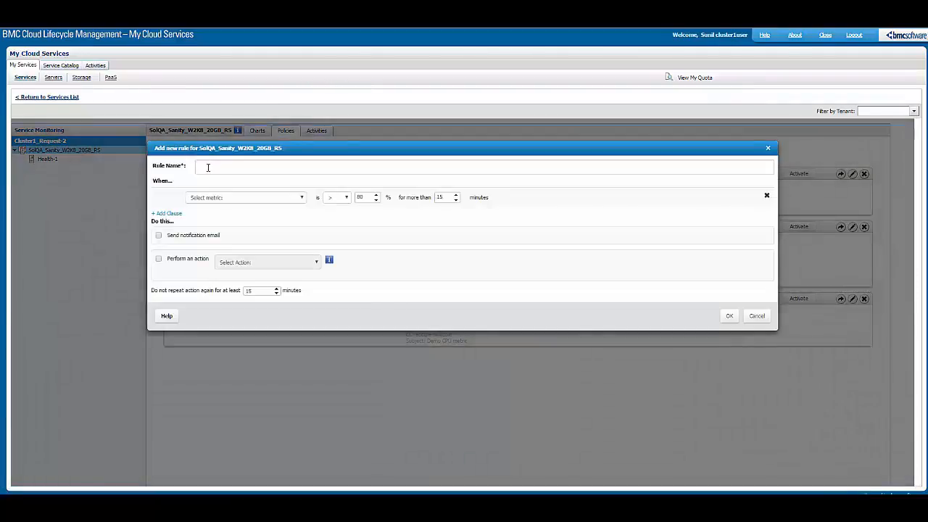
Name the new rule DemoAdditionOfCPU and set its condition to System CPU Utilization >= 95 % for more than 3 minutes
{"action": "left_click", "coordinate": [207, 167]}
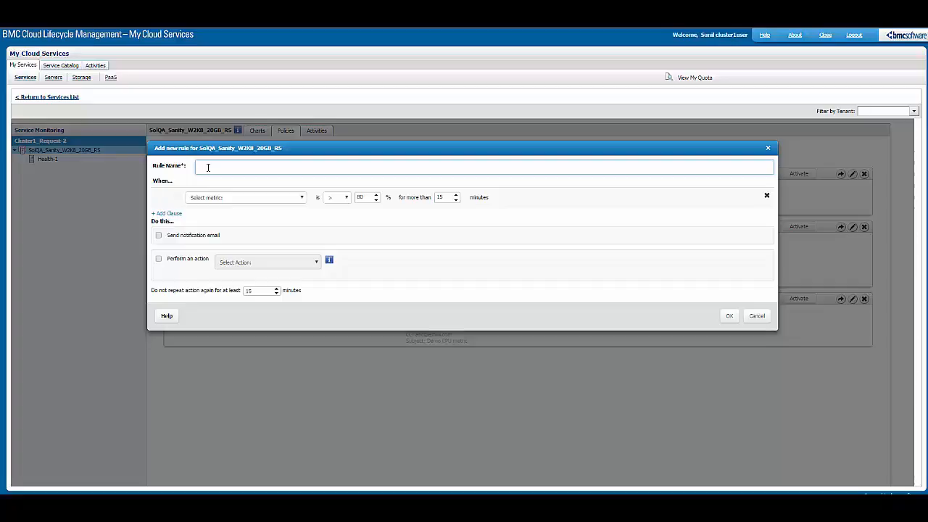
{"action": "type", "text": "Demo AdditionOfCPU"}
{"action": "left_click", "coordinate": [241, 199]}
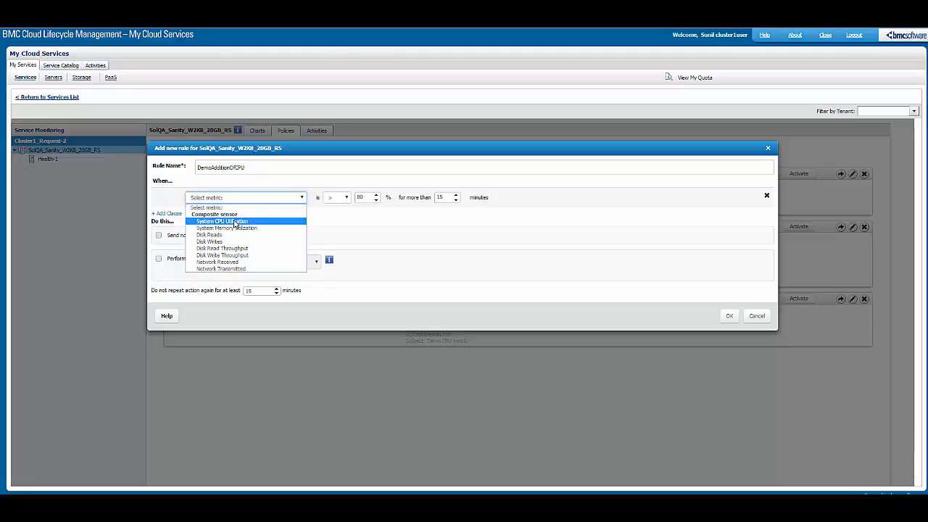
{"action": "left_click", "coordinate": [235, 223]}
{"action": "left_click", "coordinate": [340, 200]}
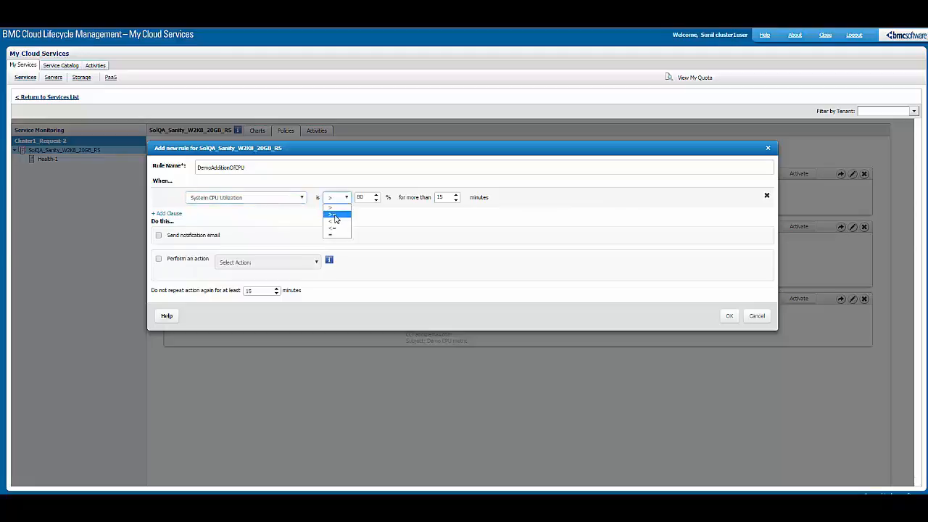
{"action": "left_click", "coordinate": [335, 216]}
{"action": "type", "text": "95"}
{"action": "key", "text": "Tab"}
{"action": "type", "text": "3"}
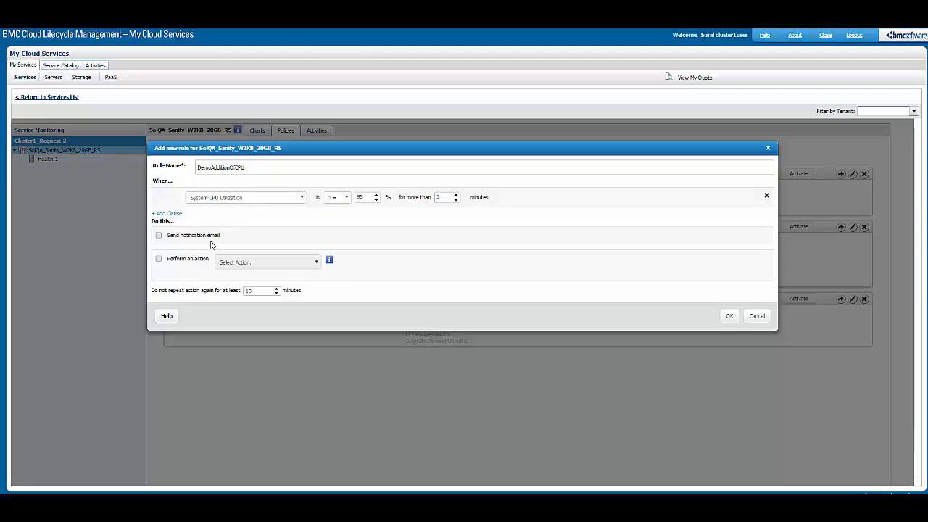
Have the rule perform Add CPUs with Server Restart and not repeat the action for at least 1500 minutes
{"action": "left_click", "coordinate": [159, 259]}
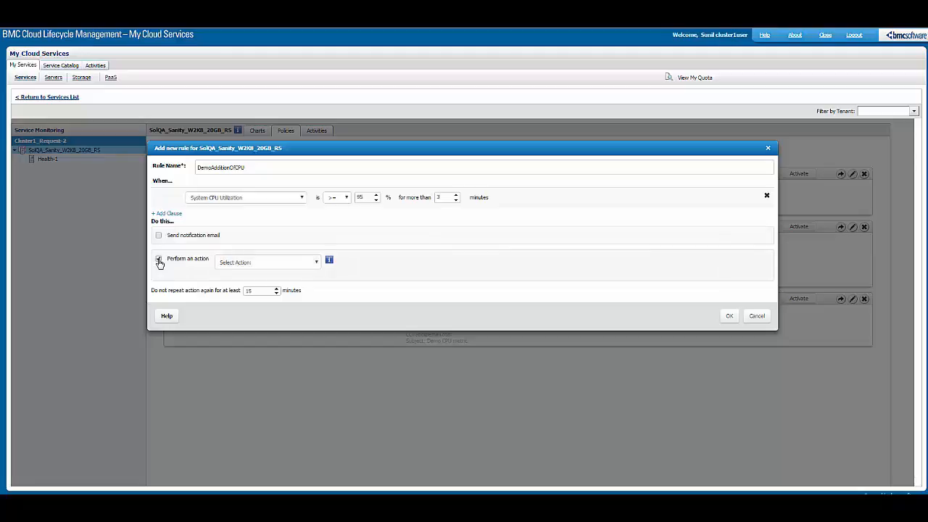
{"action": "left_click", "coordinate": [259, 263]}
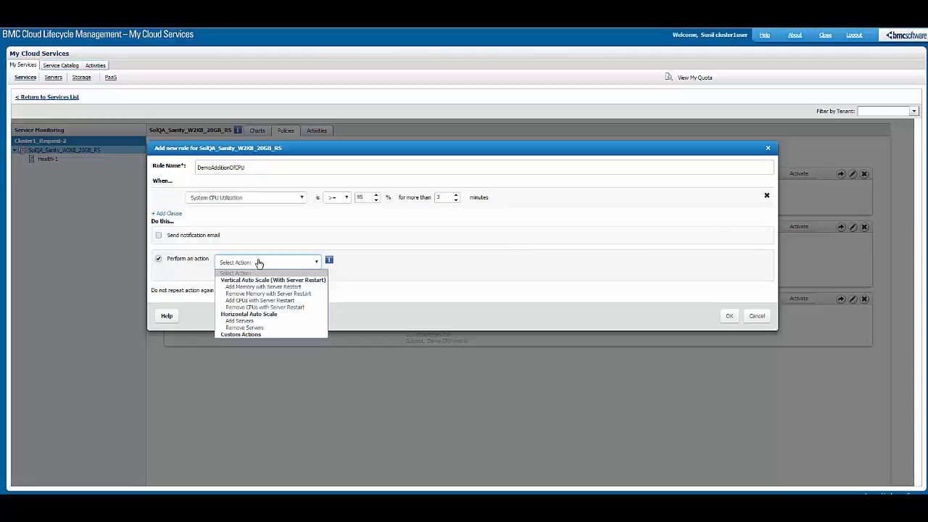
{"action": "left_click", "coordinate": [256, 300]}
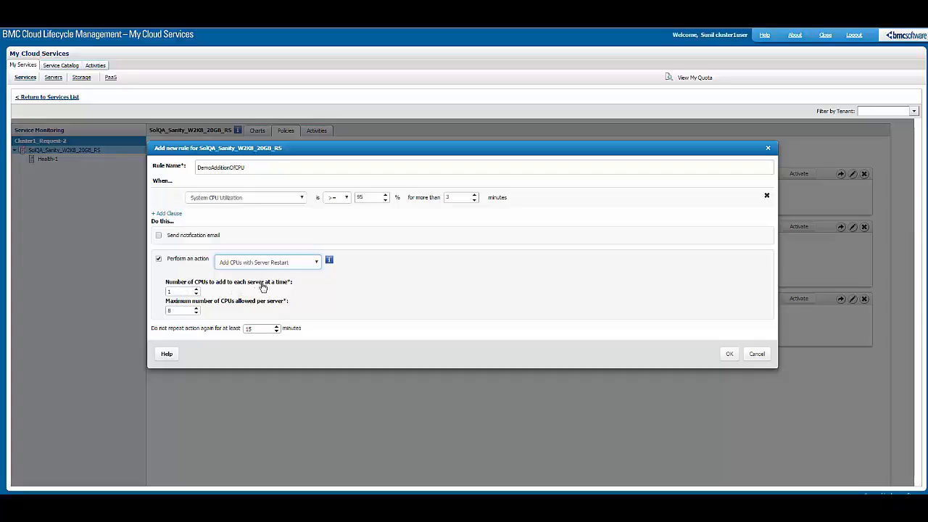
{"action": "left_click", "coordinate": [179, 292]}
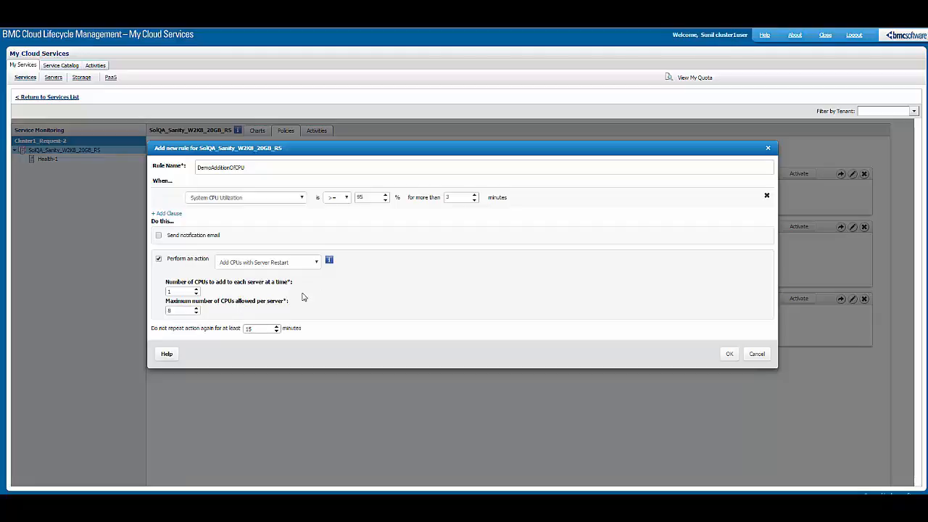
{"action": "left_click", "coordinate": [186, 309]}
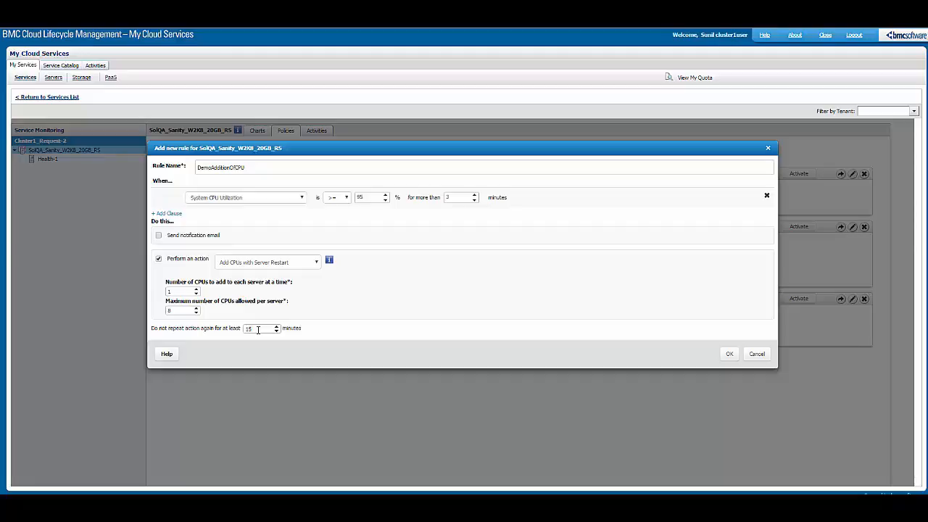
{"action": "type", "text": "00"}
Inspect the notification email fields and the list of available actions for the rule
{"action": "left_click", "coordinate": [160, 237]}
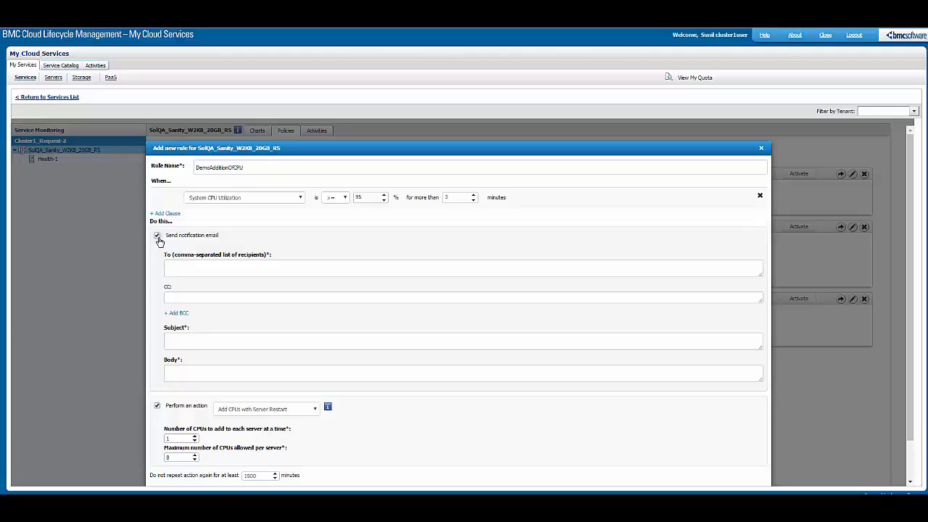
{"action": "left_click", "coordinate": [157, 237]}
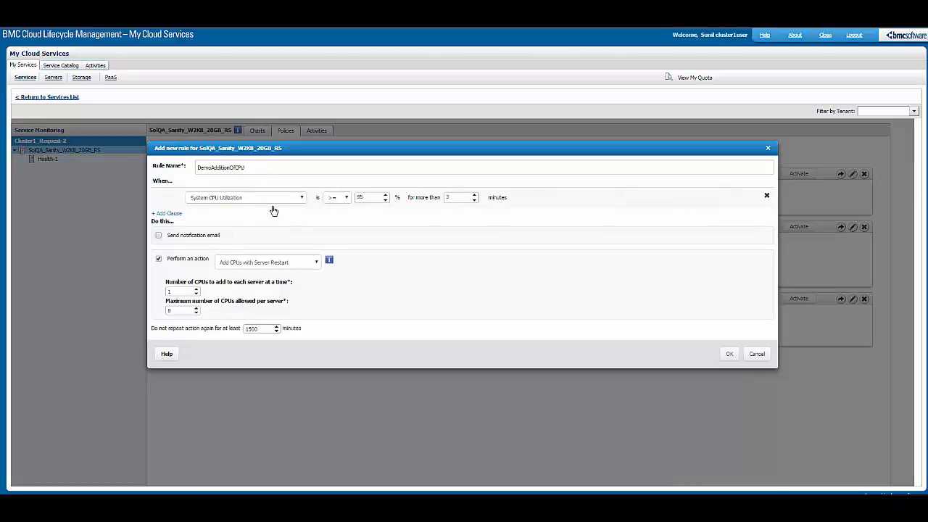
{"action": "left_click", "coordinate": [311, 267]}
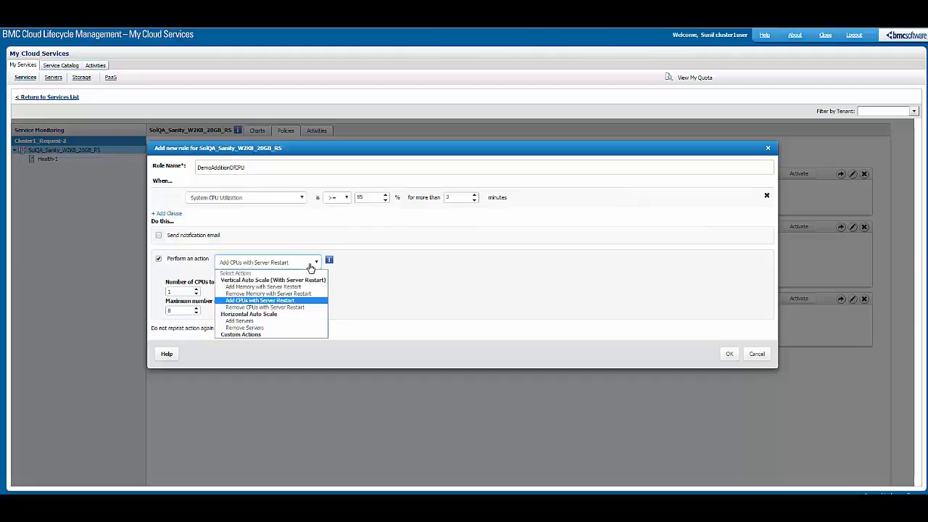
{"action": "left_click", "coordinate": [293, 230]}
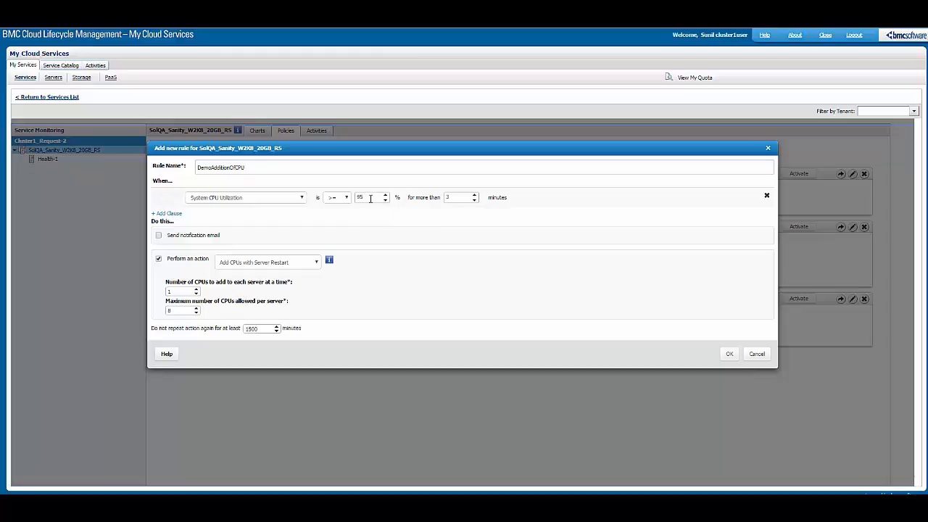
Change the rule's condition to System CPU Utilization <= 50 % for more than 100 minutes
{"action": "left_click", "coordinate": [346, 198]}
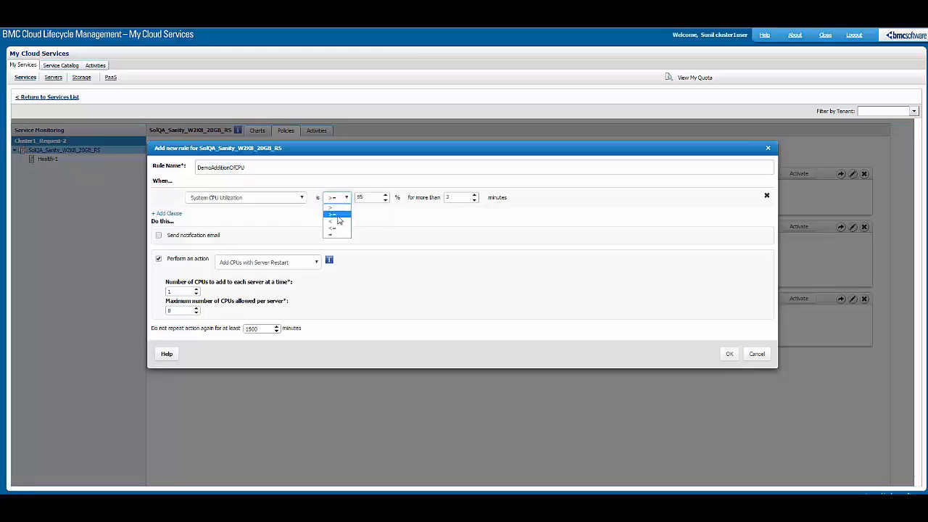
{"action": "left_click", "coordinate": [335, 227]}
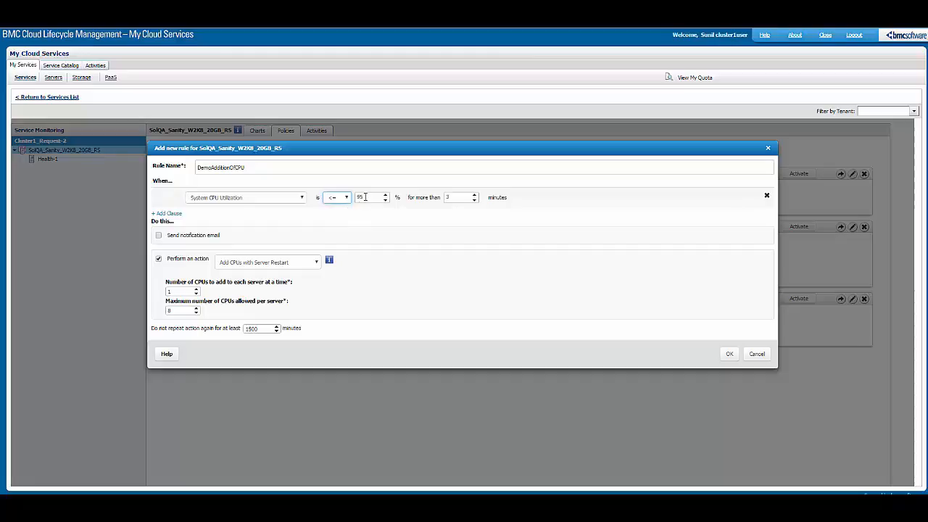
{"action": "left_click_drag", "start_coordinate": [365, 197], "coordinate": [345, 200]}
{"action": "type", "text": "50"}
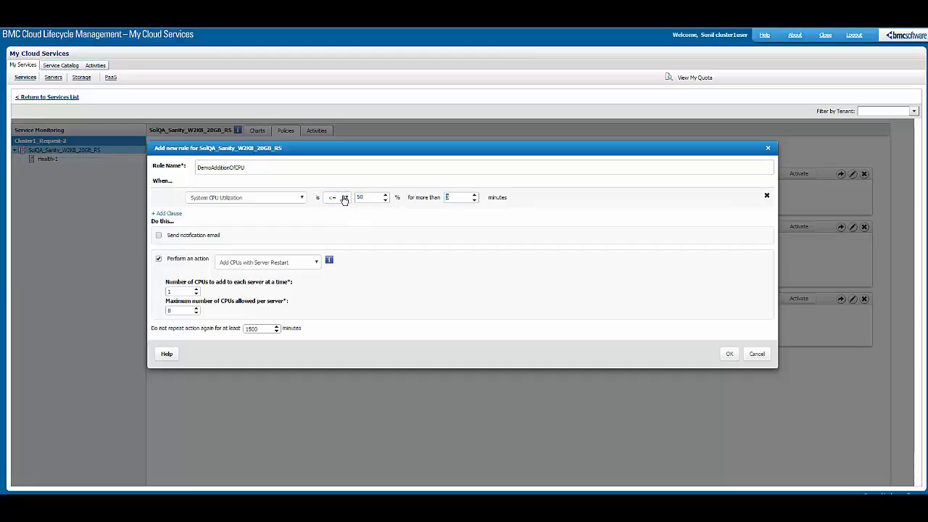
{"action": "type", "text": "100"}
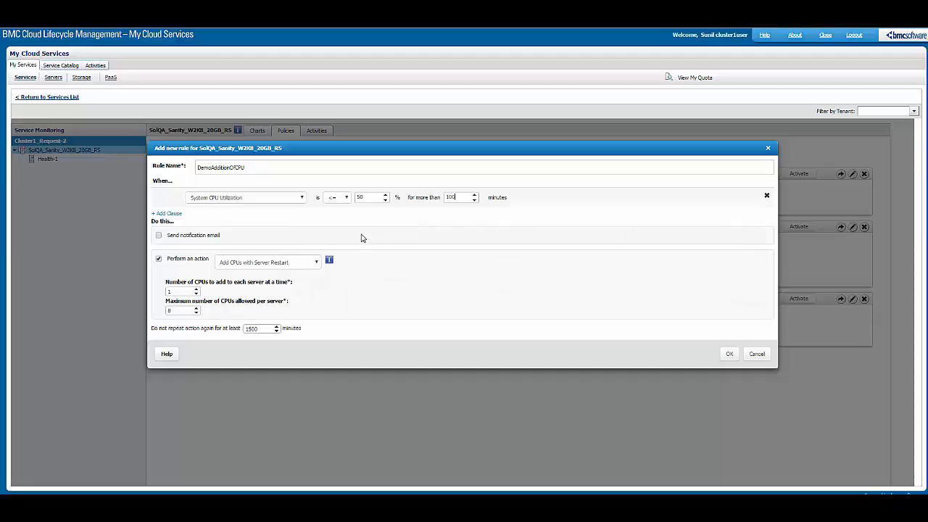
Switch the rule's action to Remove CPUs with Server Restart, try editing the minimum CPUs per server, and discard the new rule
{"action": "left_click", "coordinate": [303, 268]}
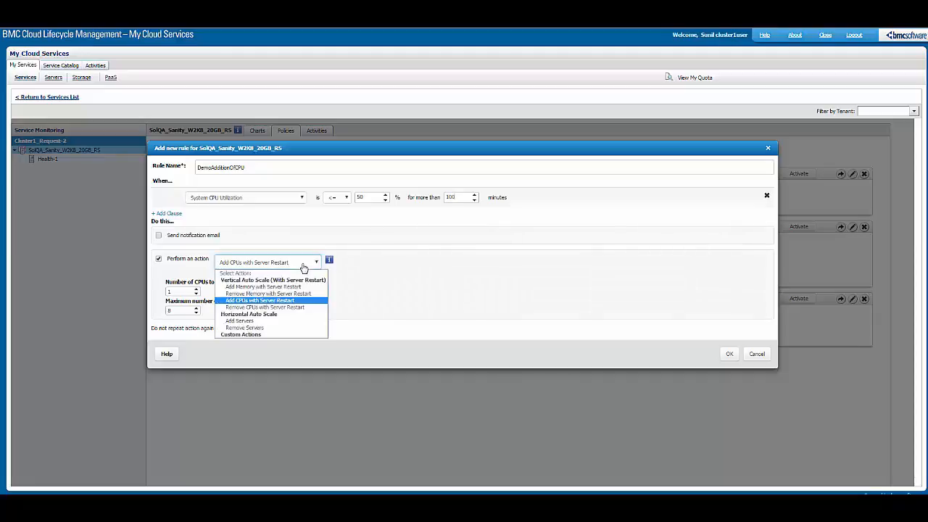
{"action": "left_click", "coordinate": [269, 308]}
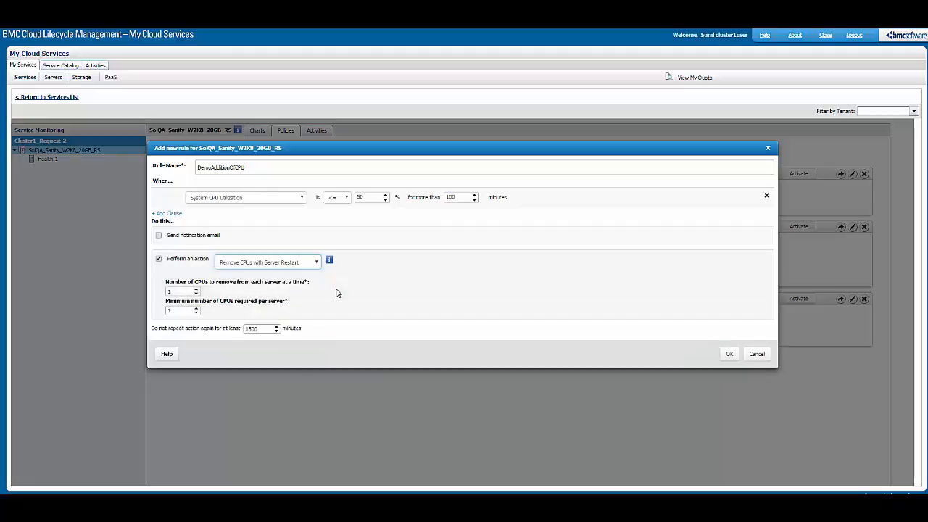
{"action": "double_click", "coordinate": [181, 311]}
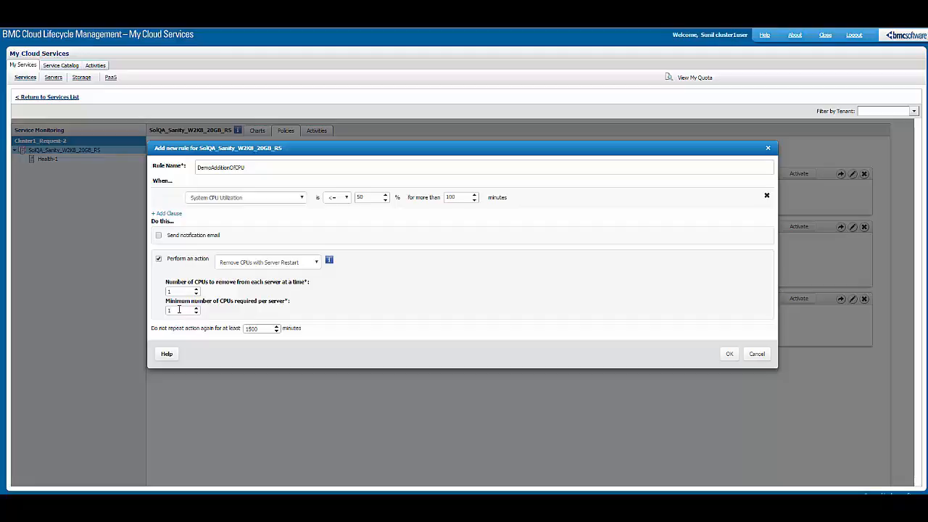
{"action": "type", "text": "0"}
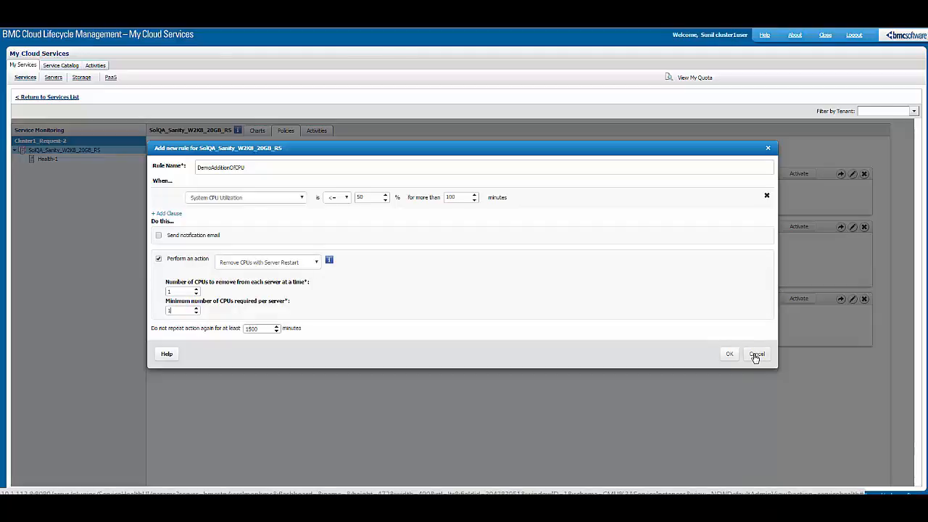
{"action": "left_click", "coordinate": [757, 355]}
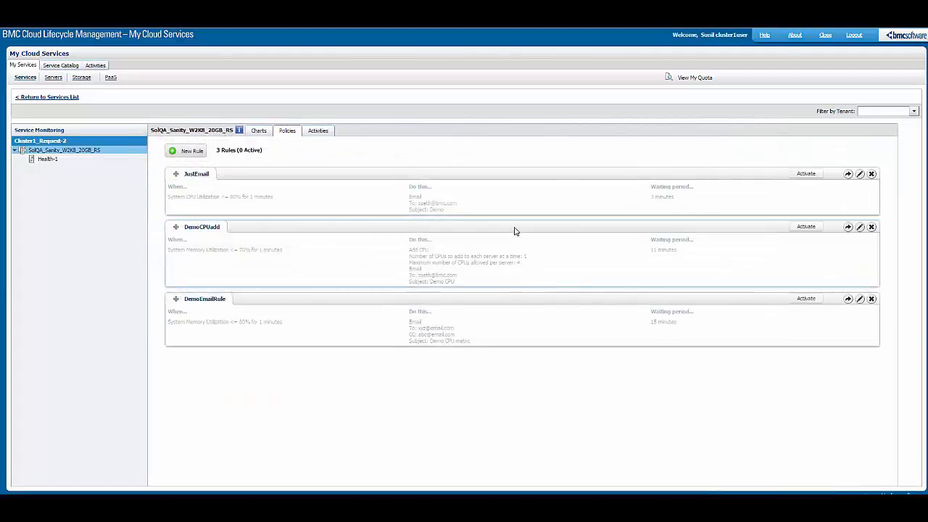
Open the existing DemoCPUadd rule for editing, review all its settings and confirm them
{"action": "left_click", "coordinate": [515, 230]}
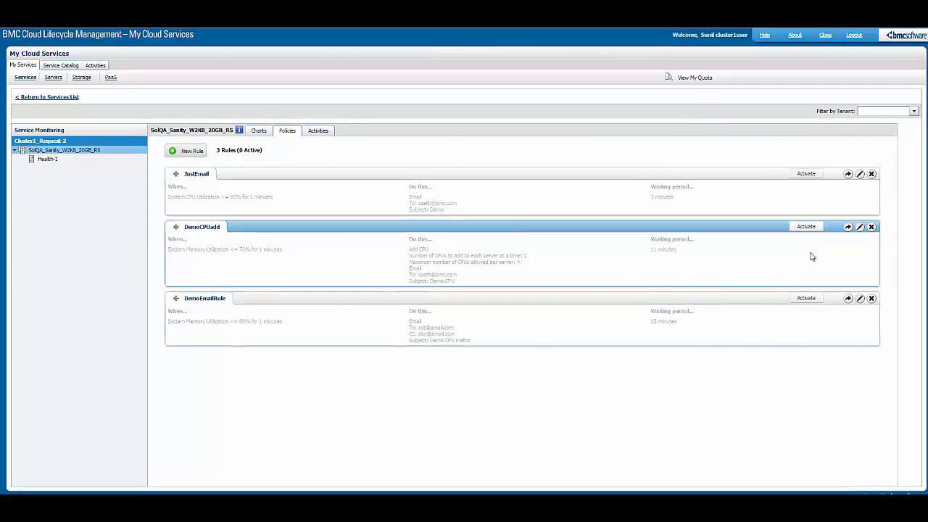
{"action": "left_click", "coordinate": [861, 228]}
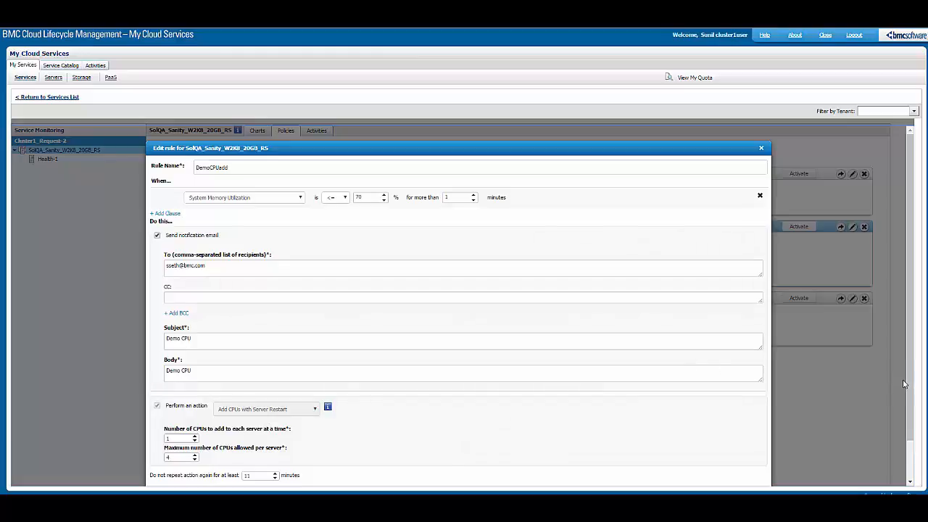
{"action": "left_click_drag", "start_coordinate": [907, 386], "coordinate": [912, 423]}
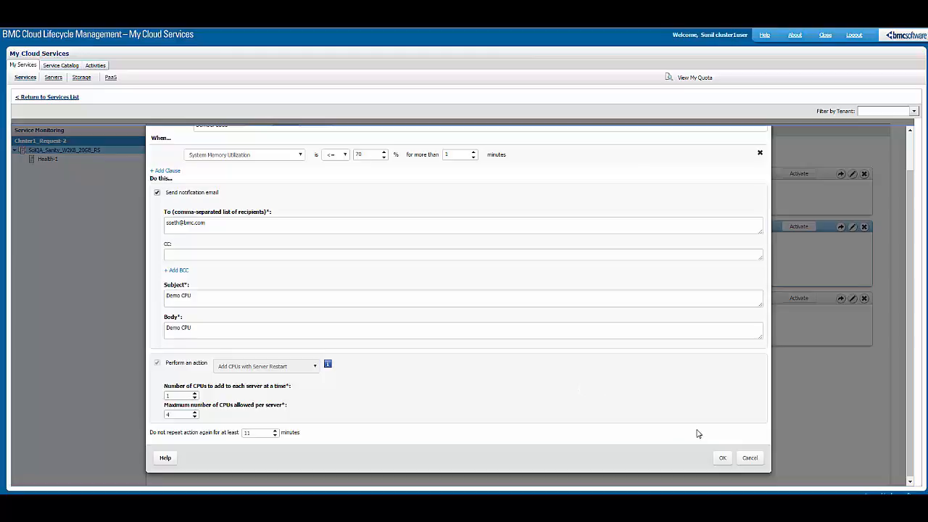
{"action": "left_click", "coordinate": [722, 459]}
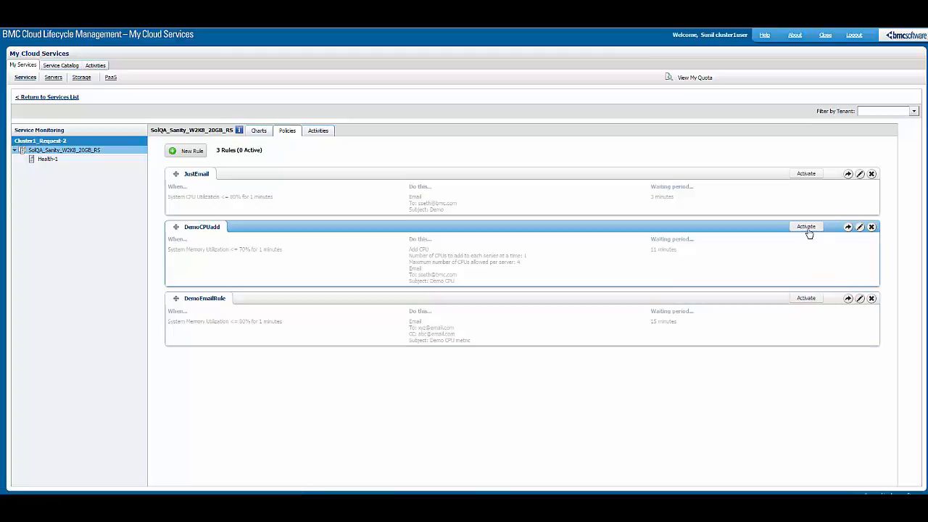
View the activities triggered by the DemoCPUadd rule for the All time range and return to the policies list
{"action": "left_click", "coordinate": [848, 227]}
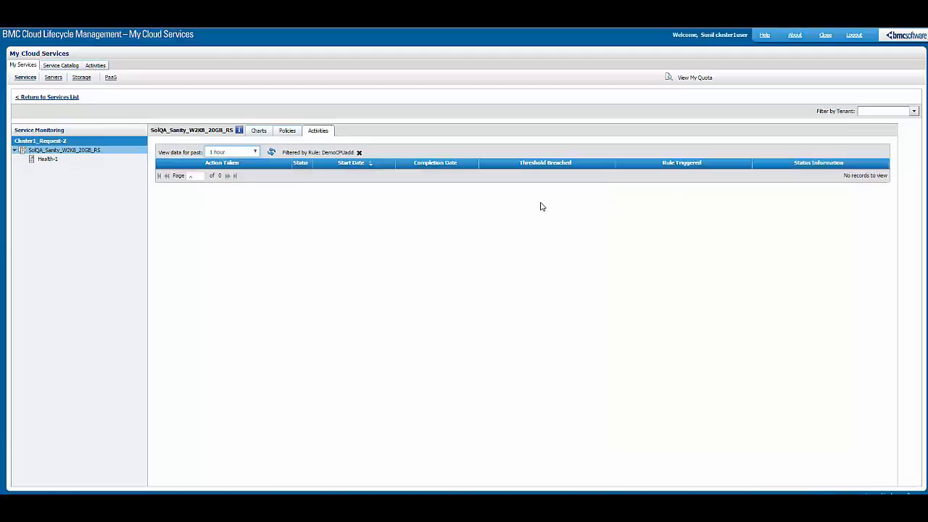
{"action": "left_click", "coordinate": [246, 155]}
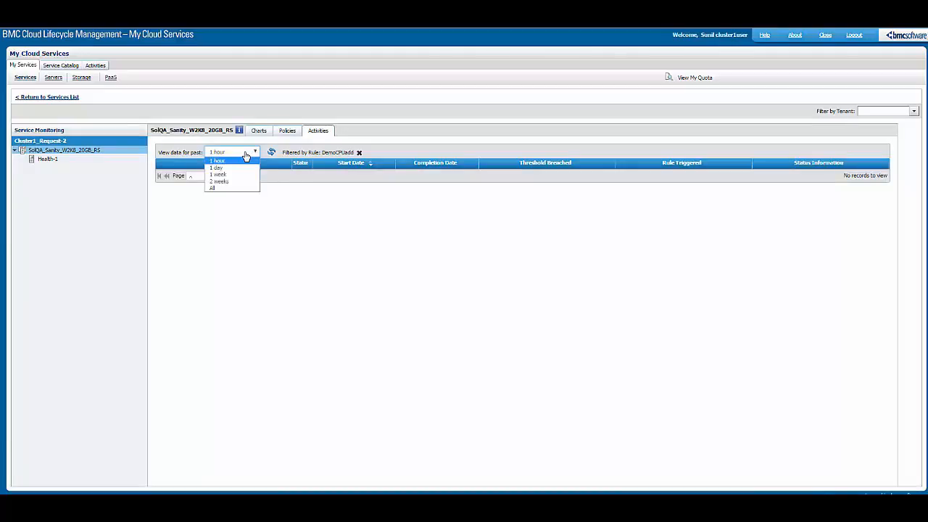
{"action": "left_click", "coordinate": [221, 188]}
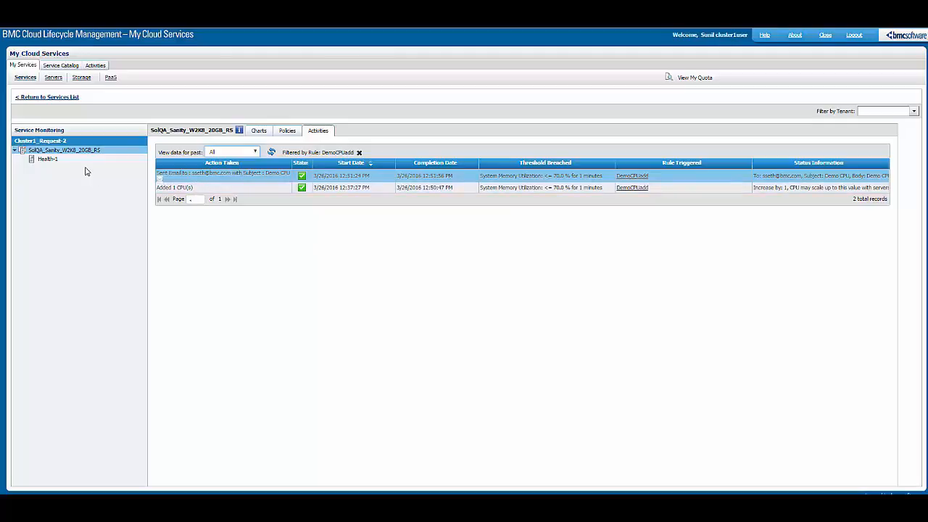
{"action": "left_click", "coordinate": [288, 131]}
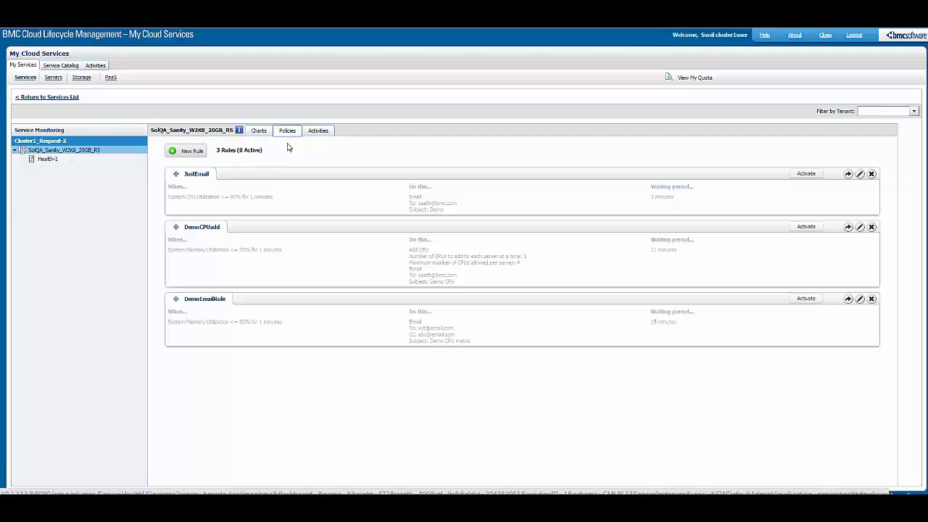